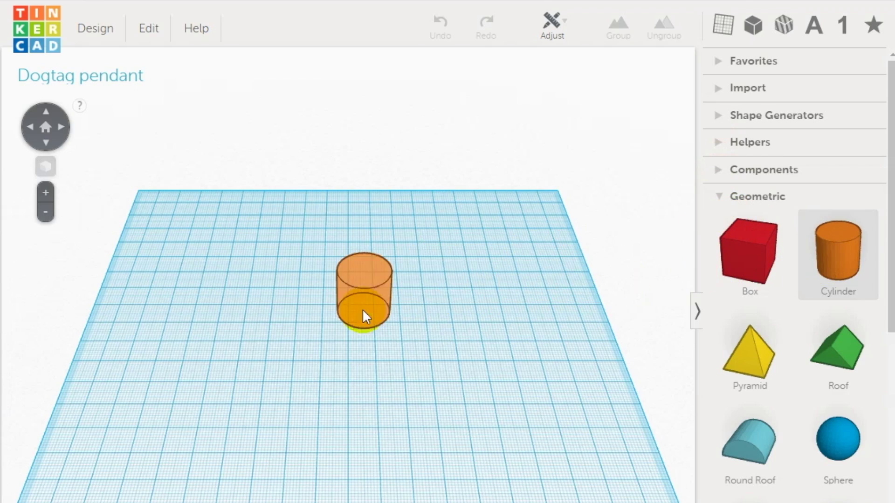
# Place an orange cylinder on the empty Dogtag pendant workplane.
pyautogui.moveTo(577, 284); pyautogui.dragTo(387, 294)
# Add a box, centre it on the cylinder, and stretch it into a long bar.
pyautogui.moveTo(753, 254); pyautogui.dragTo(388, 318)
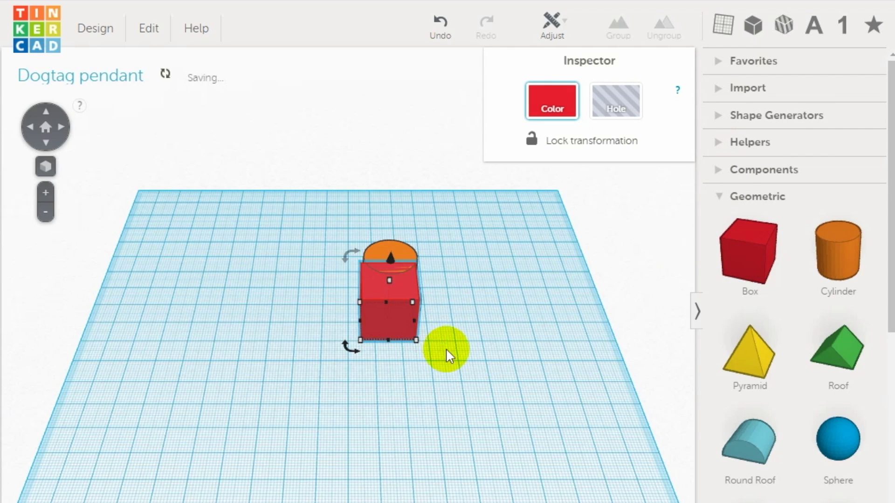
pyautogui.click(446, 362)
pyautogui.moveTo(438, 372); pyautogui.dragTo(313, 382, button='right')
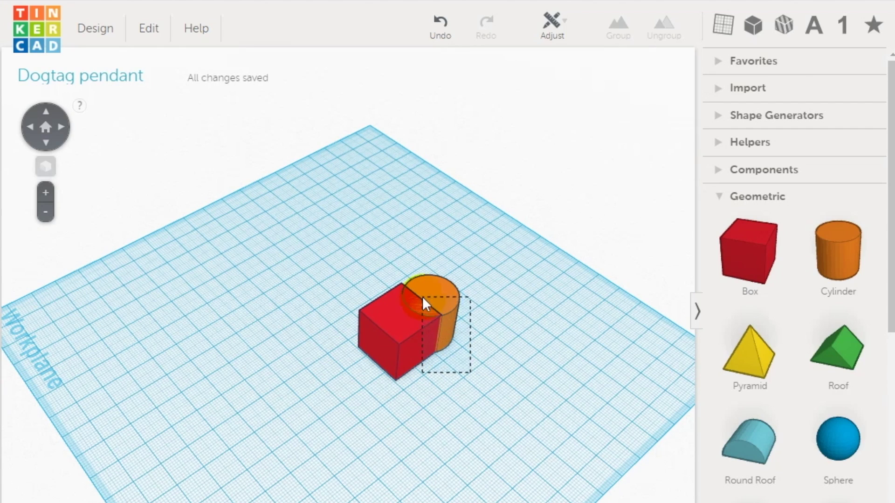
pyautogui.moveTo(423, 297); pyautogui.dragTo(476, 371)
pyautogui.click(367, 371)
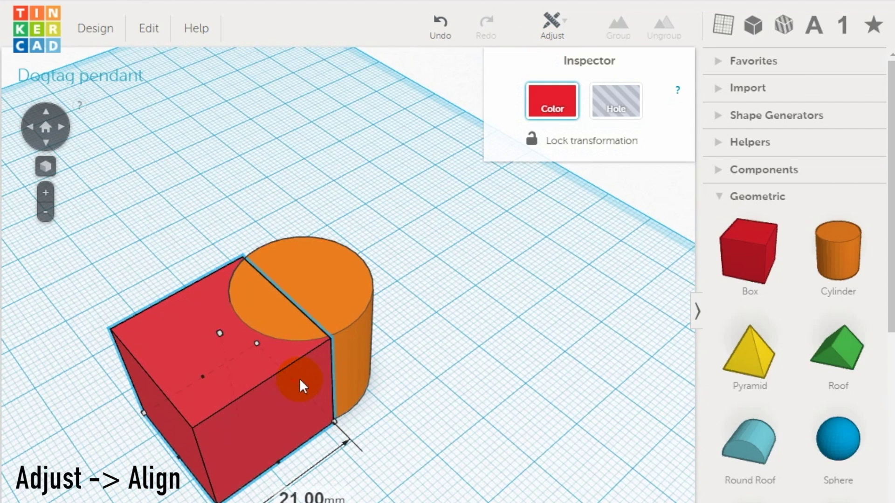
pyautogui.moveTo(299, 378); pyautogui.dragTo(127, 472)
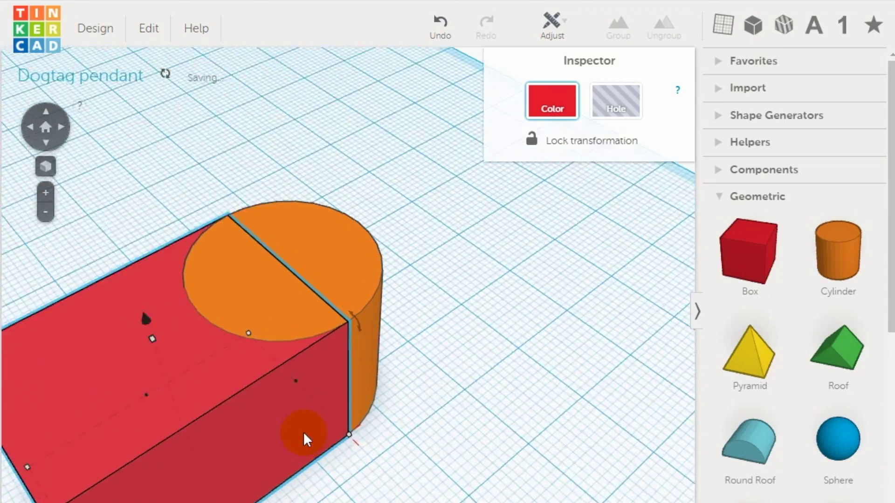
# Move the cylinder to one end of the box and duplicate it onto the other end.
pyautogui.moveTo(303, 432); pyautogui.dragTo(455, 446, button='right')
pyautogui.click(339, 294)
pyautogui.moveTo(339, 294); pyautogui.dragTo(342, 383)
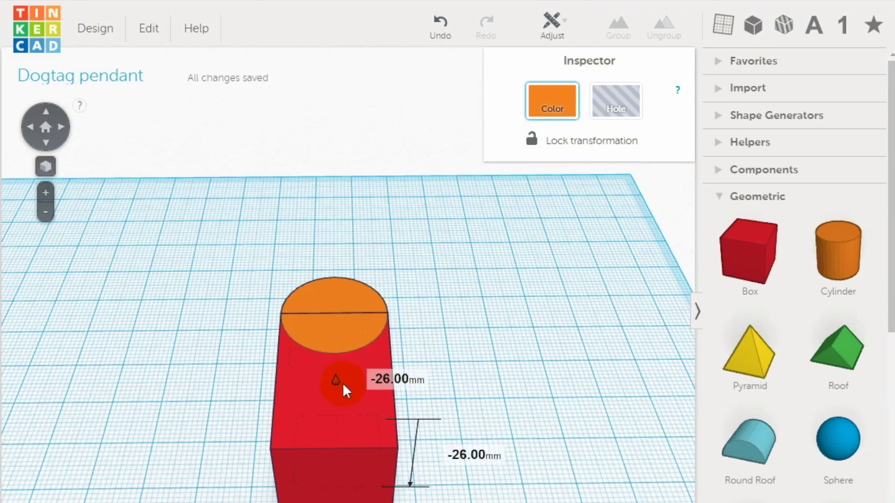
pyautogui.click(714, 134)
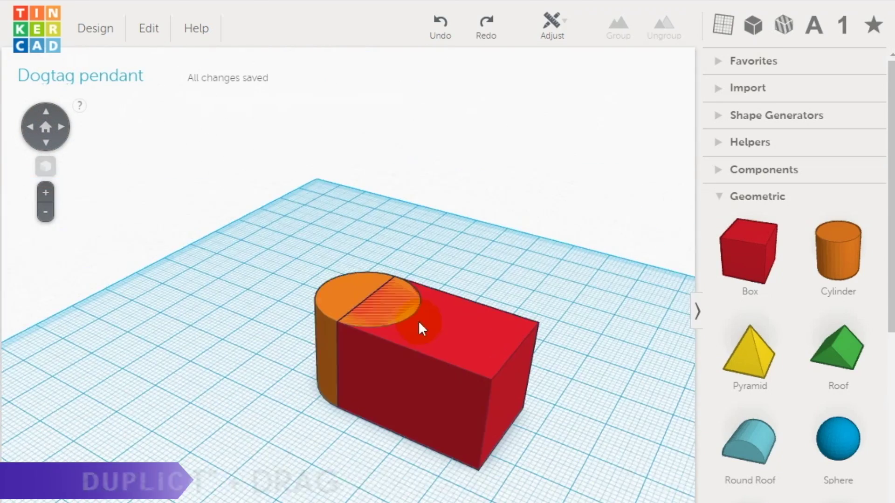
pyautogui.keyDown('alt'); pyautogui.moveTo(343, 287); pyautogui.dragTo(487, 334); pyautogui.keyUp('alt')
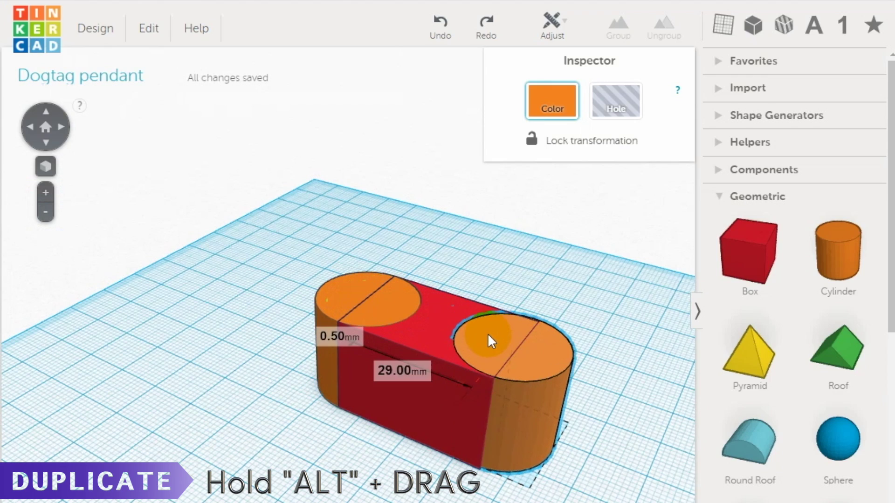
pyautogui.click(615, 210)
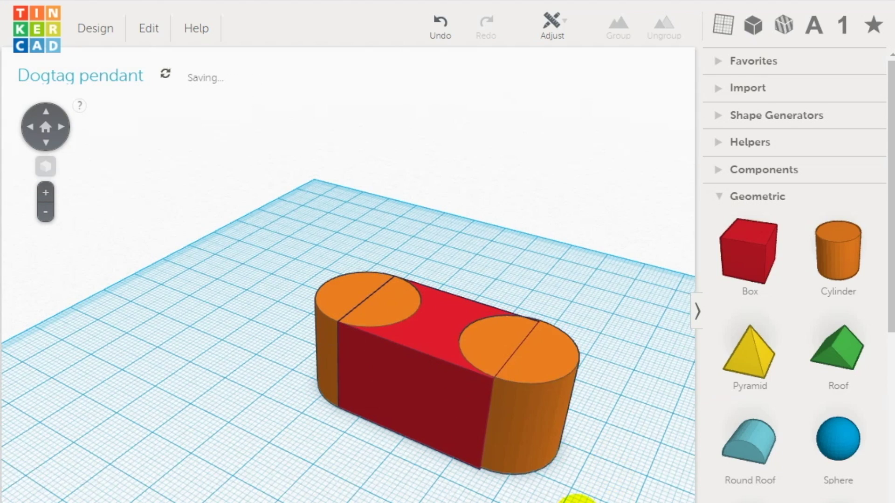
# Group the box and both cylinders into one tag and flatten it to 2 mm thick.
pyautogui.moveTo(448, 482); pyautogui.dragTo(406, 245)
pyautogui.click(552, 28)
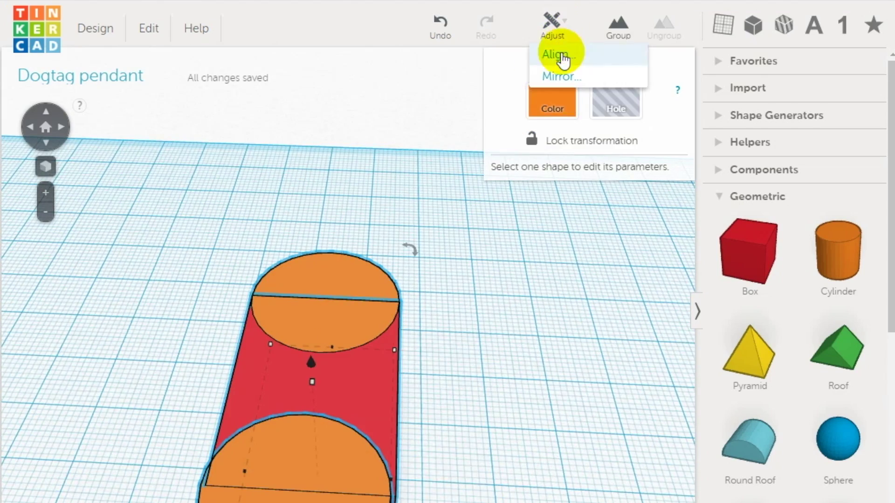
pyautogui.hotkey('ctrl', 'g')
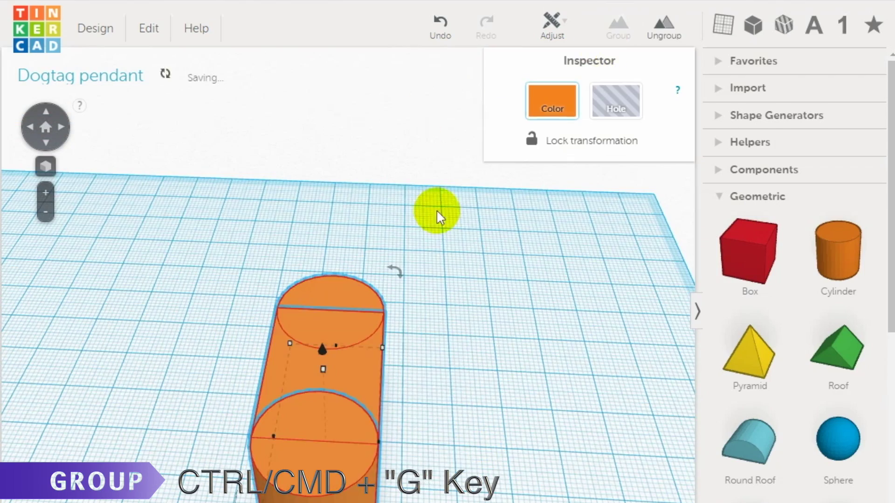
pyautogui.click(280, 340)
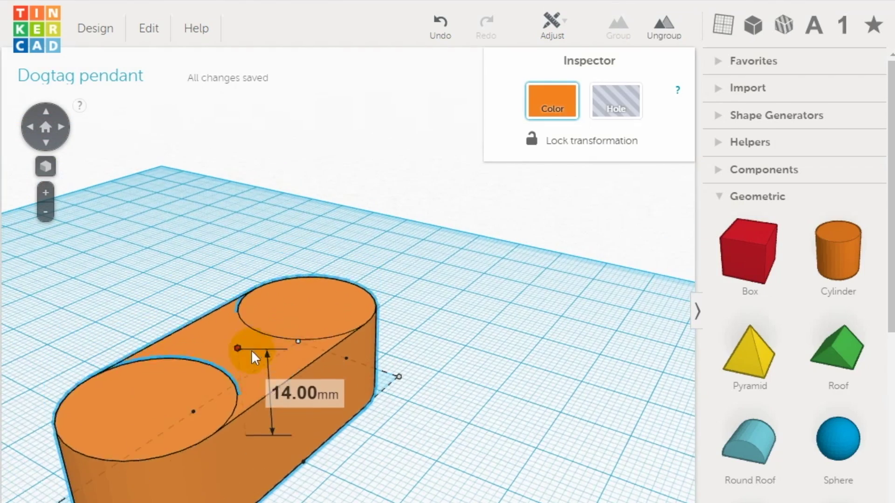
pyautogui.moveTo(251, 350); pyautogui.dragTo(259, 413)
pyautogui.scroll(-2, 306, 462)
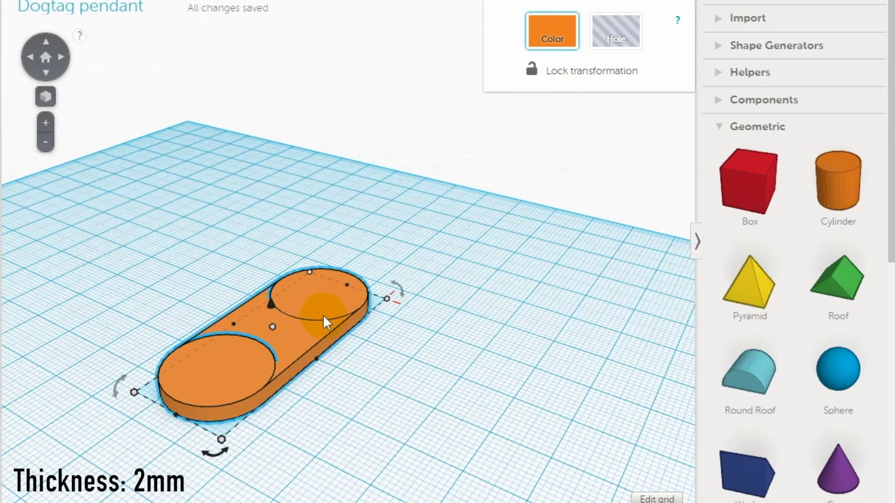
# Resize the tag to about 40 by 22 mm and switch to a top-down view.
pyautogui.moveTo(350, 283); pyautogui.dragTo(321, 300)
pyautogui.click(344, 423)
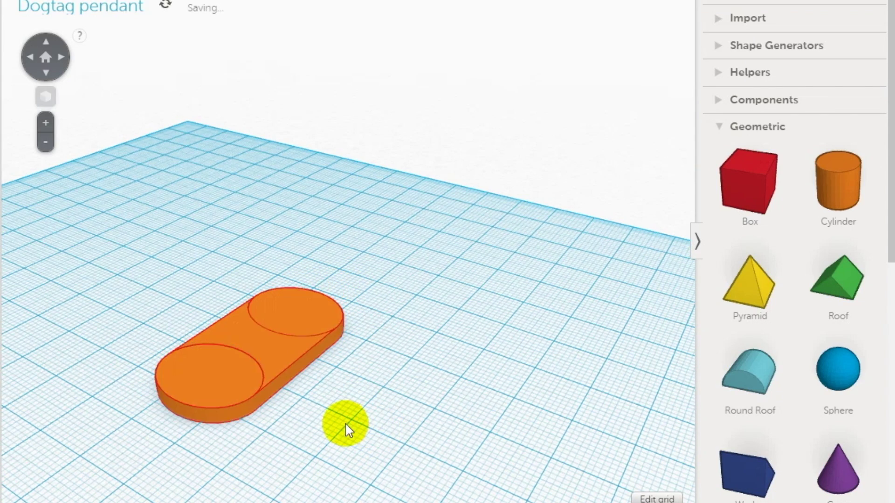
pyautogui.moveTo(346, 428); pyautogui.dragTo(364, 409, button='right')
pyautogui.click(363, 409)
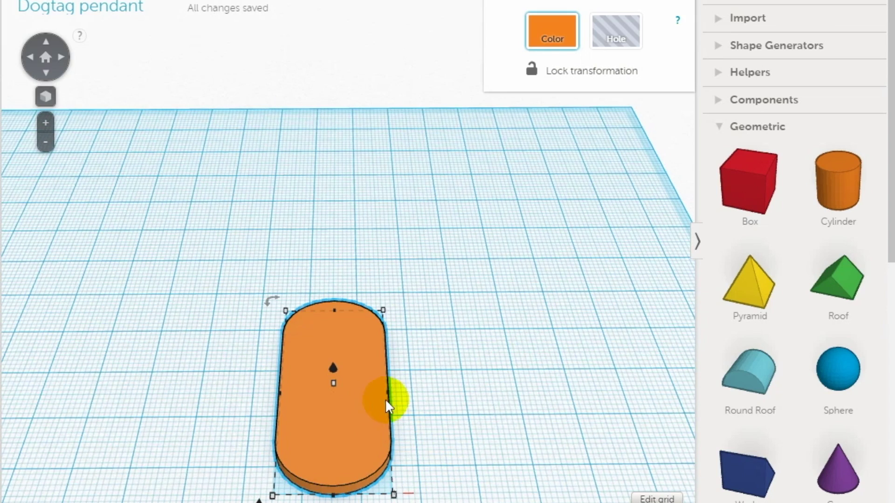
pyautogui.moveTo(408, 395); pyautogui.dragTo(384, 310, button='middle')
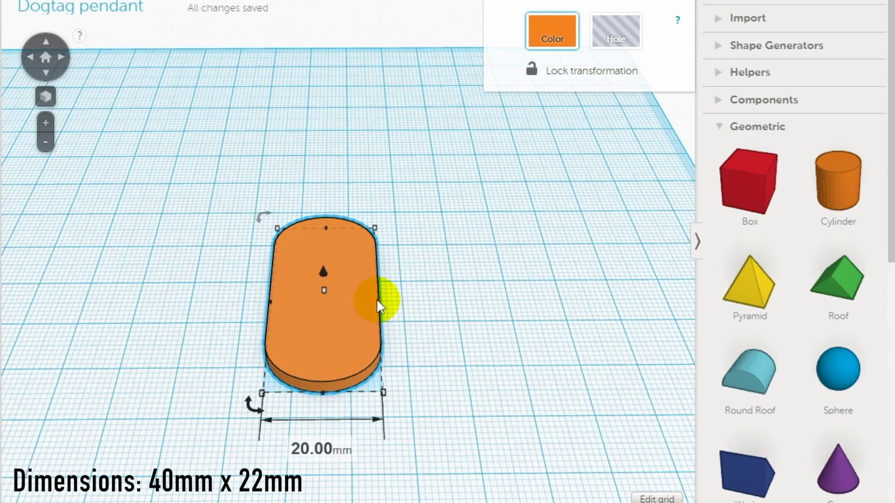
pyautogui.moveTo(385, 309); pyautogui.dragTo(392, 298)
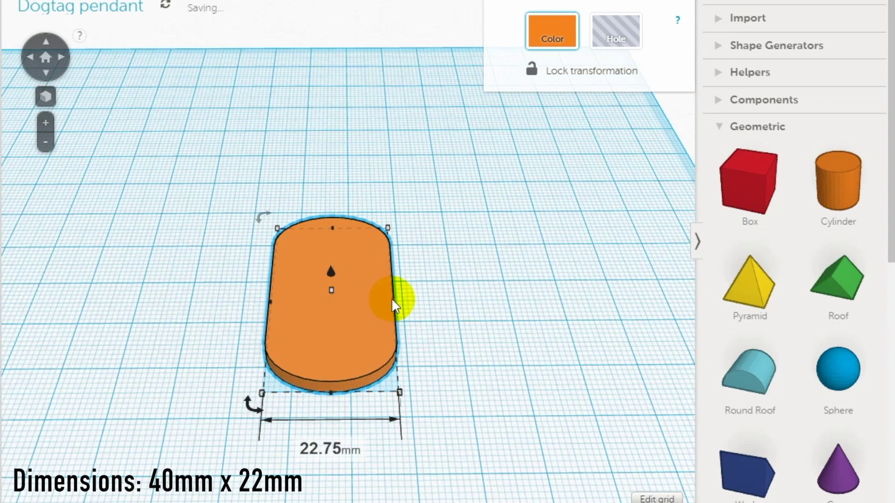
pyautogui.click(464, 332)
pyautogui.click(45, 97)
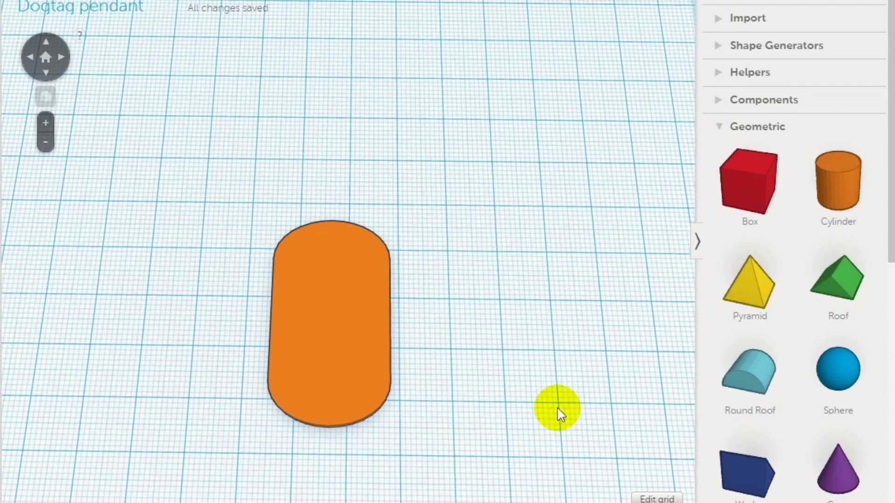
pyautogui.click(363, 348)
# Shrink the new cylinder to 4 mm across and make it taller.
pyautogui.moveTo(433, 374); pyautogui.dragTo(350, 314, button='middle')
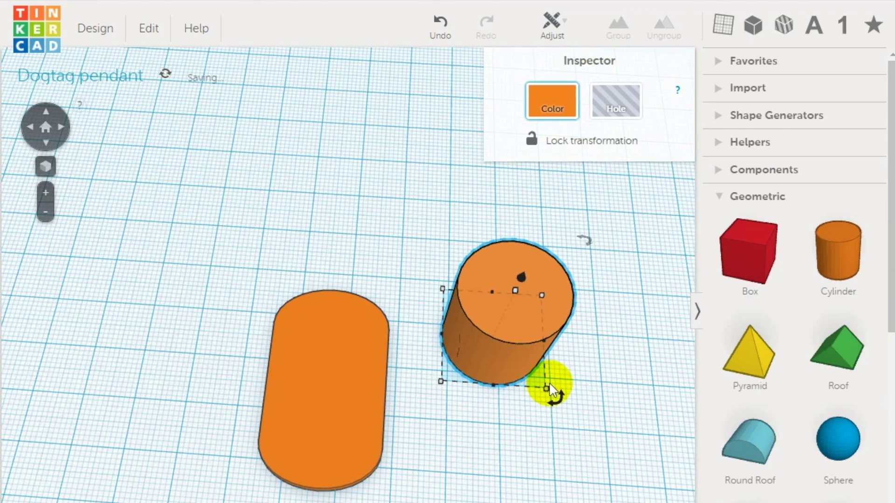
pyautogui.moveTo(549, 393); pyautogui.dragTo(467, 327)
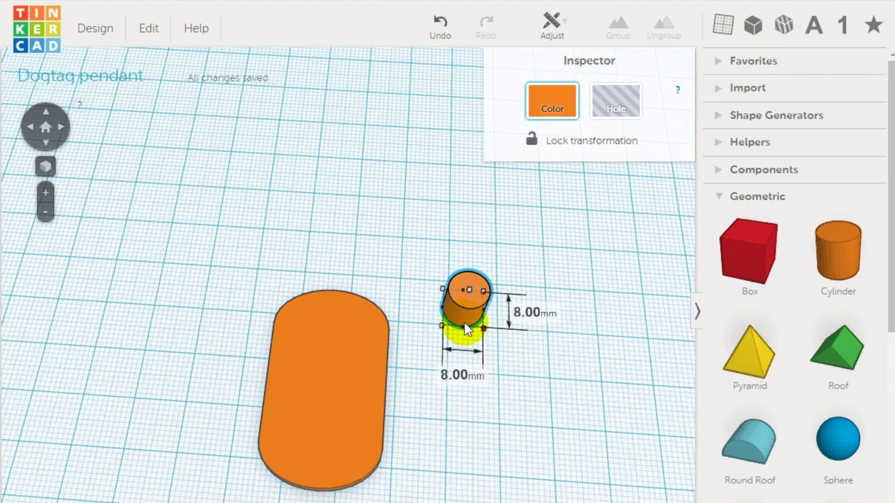
pyautogui.moveTo(454, 309); pyautogui.dragTo(453, 306)
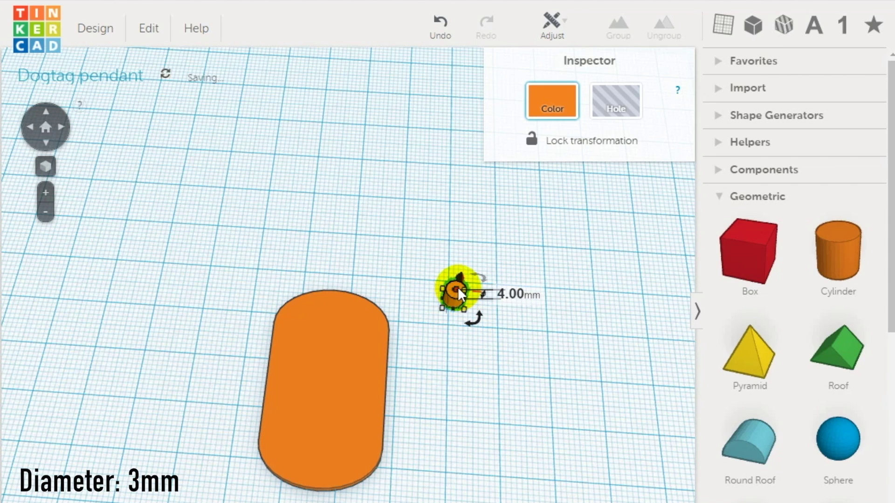
pyautogui.moveTo(458, 286); pyautogui.dragTo(461, 274)
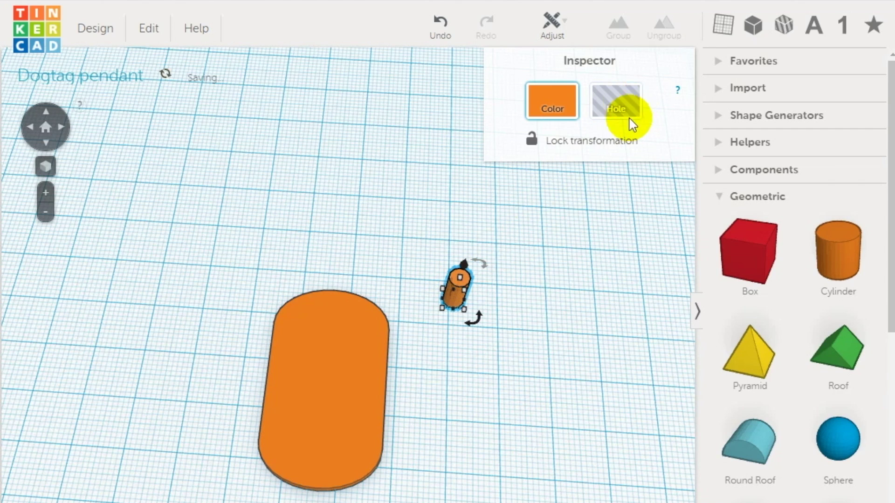
# Place the hole cylinder at the tag's top, centre-align both, and group them.
pyautogui.moveTo(455, 295)
pyautogui.mouseDown()
pyautogui.moveTo(333, 313)
pyautogui.moveTo(326, 287)
pyautogui.mouseUp()
pyautogui.click(321, 288)
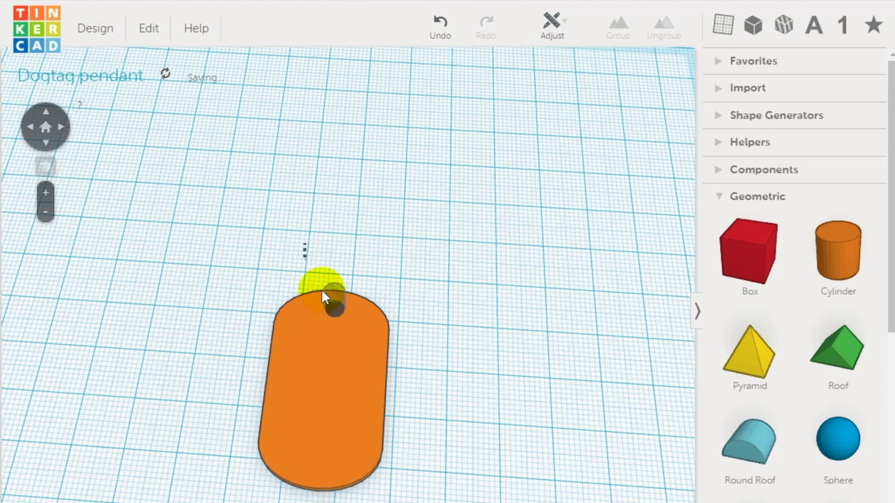
pyautogui.moveTo(210, 210); pyautogui.dragTo(419, 501)
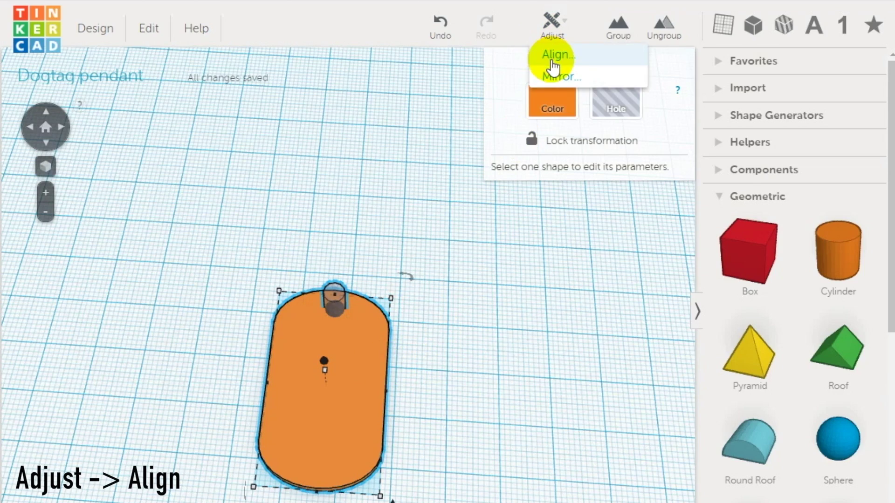
pyautogui.click(553, 57)
pyautogui.click(462, 440)
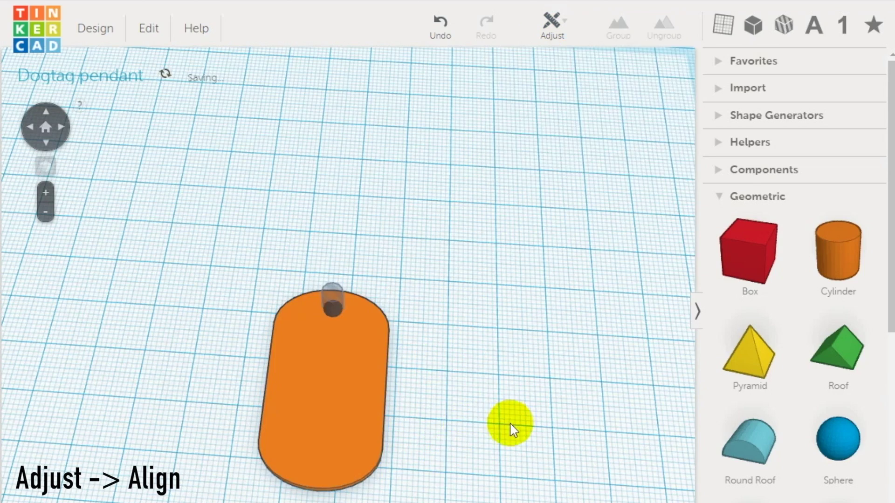
pyautogui.moveTo(510, 423); pyautogui.dragTo(490, 408, button='right')
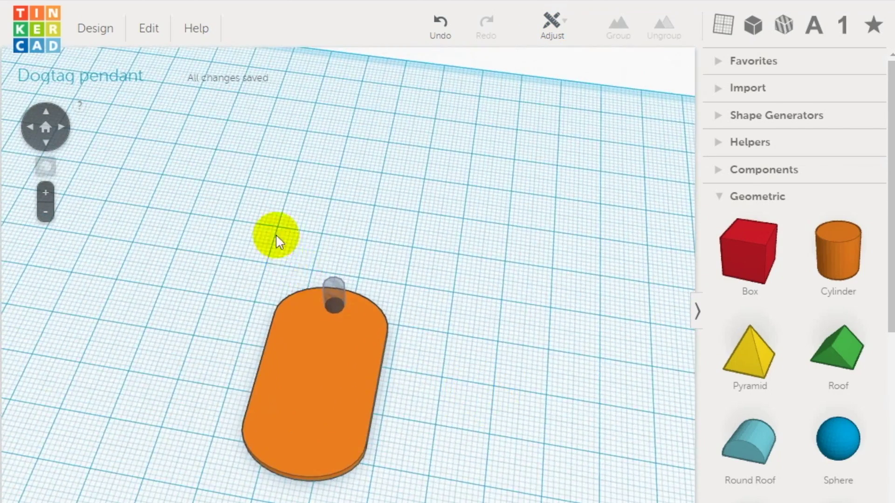
pyautogui.moveTo(275, 235); pyautogui.dragTo(369, 347)
pyautogui.click(619, 28)
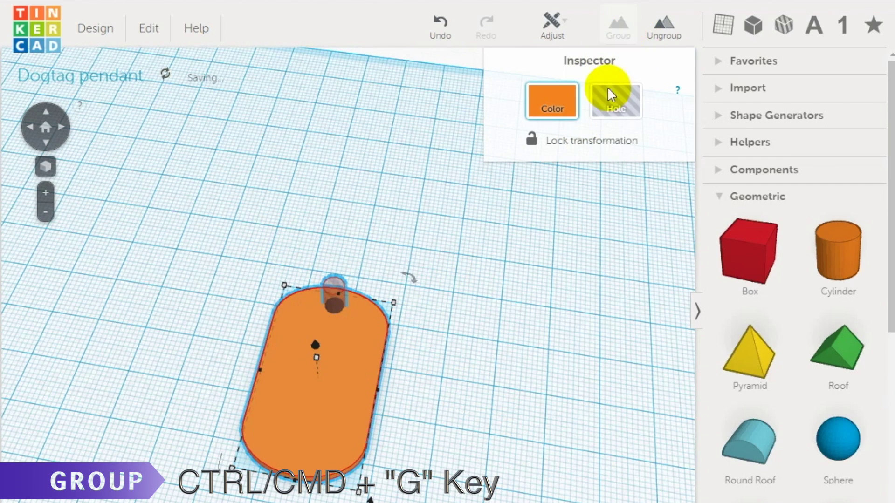
# Deselect the grouped tag and start importing a shape file from the computer.
pyautogui.click(551, 357)
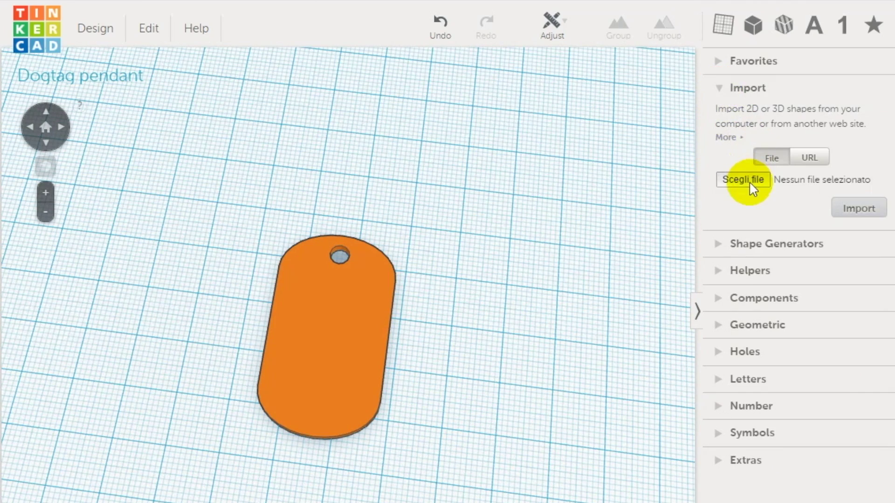
pyautogui.click(743, 180)
pyautogui.moveTo(112, 69); pyautogui.dragTo(115, 28)
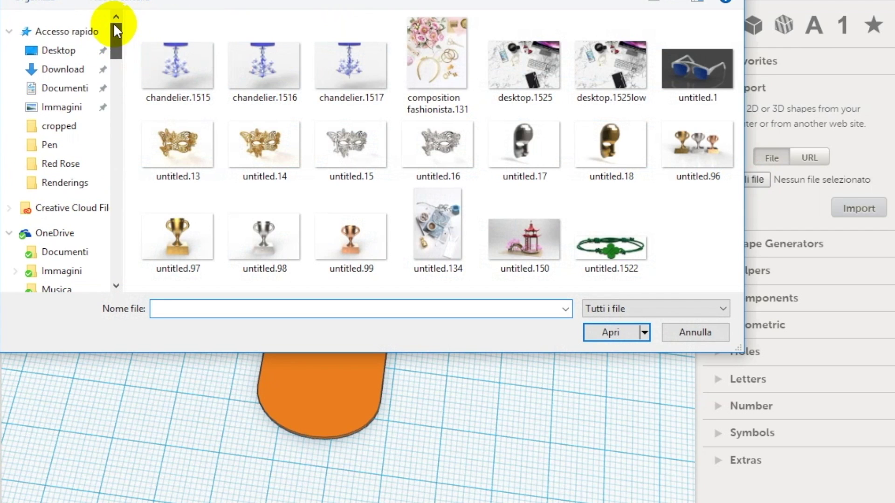
# Import girl scout.svg from the Desktop and shrink the logo to about 16 mm across.
pyautogui.click(58, 50)
pyautogui.scroll(-2, 475, 161)
pyautogui.click(519, 227)
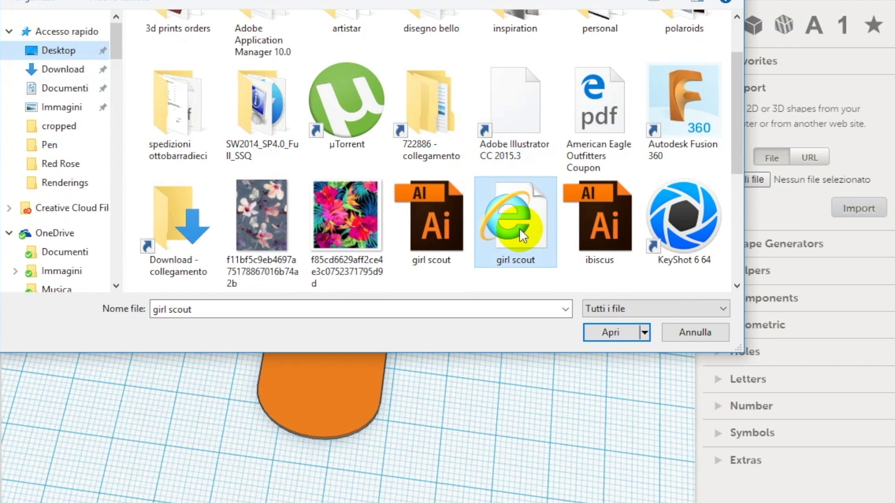
pyautogui.click(608, 332)
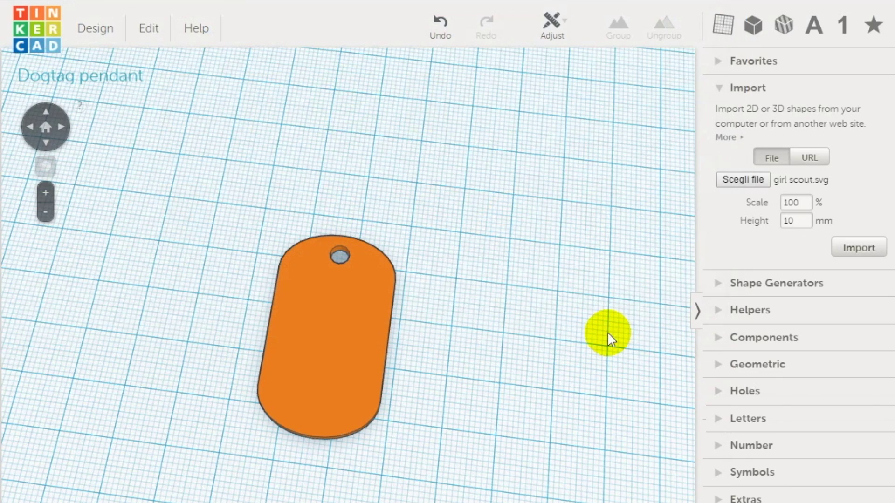
pyautogui.click(846, 249)
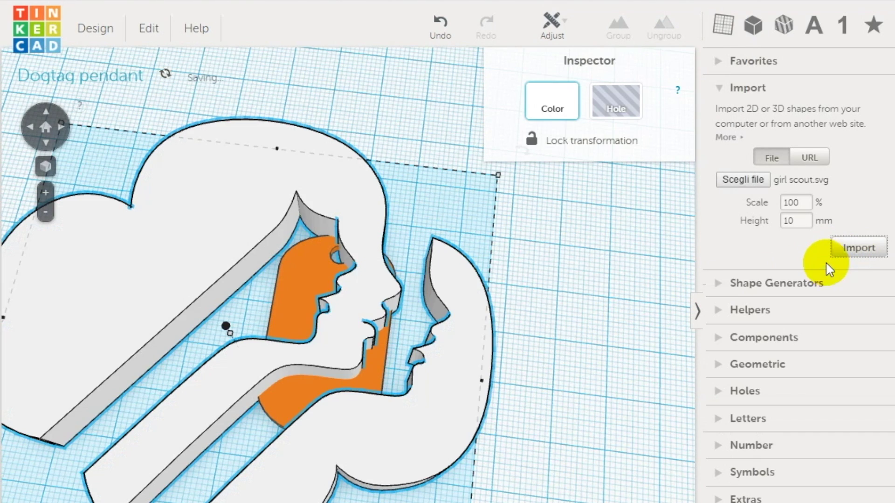
pyautogui.scroll(-3, 352, 367)
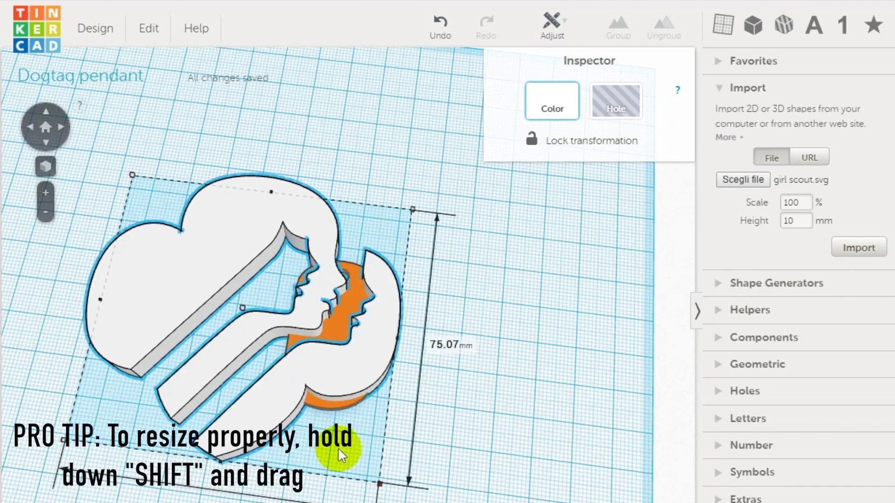
pyautogui.keyDown('shift'); pyautogui.moveTo(338, 448); pyautogui.dragTo(118, 228); pyautogui.keyUp('shift')
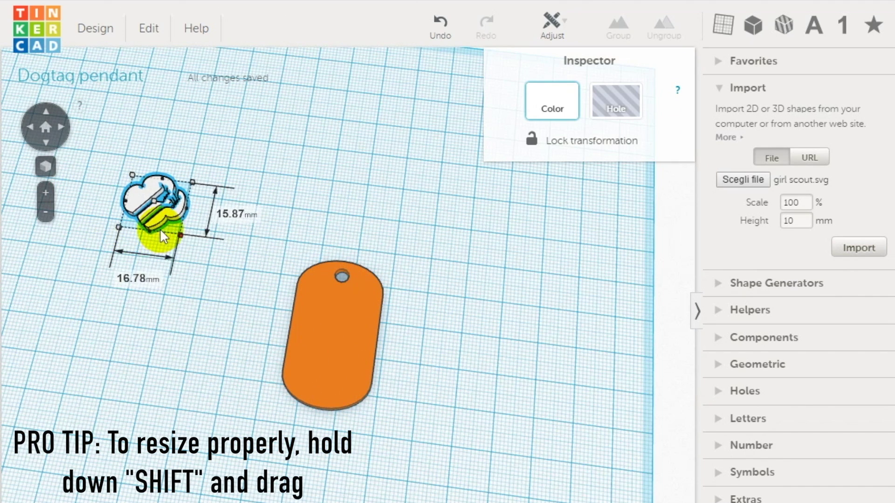
# Position the Girl Scouts logo and dog tag side by side, then reselect the logo.
pyautogui.moveTo(140, 203); pyautogui.dragTo(303, 324)
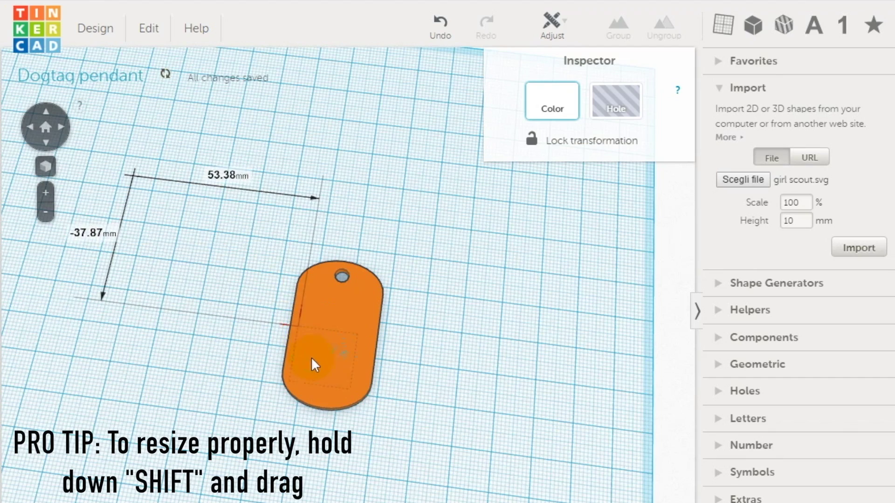
pyautogui.moveTo(316, 365); pyautogui.dragTo(316, 386)
pyautogui.click(400, 460)
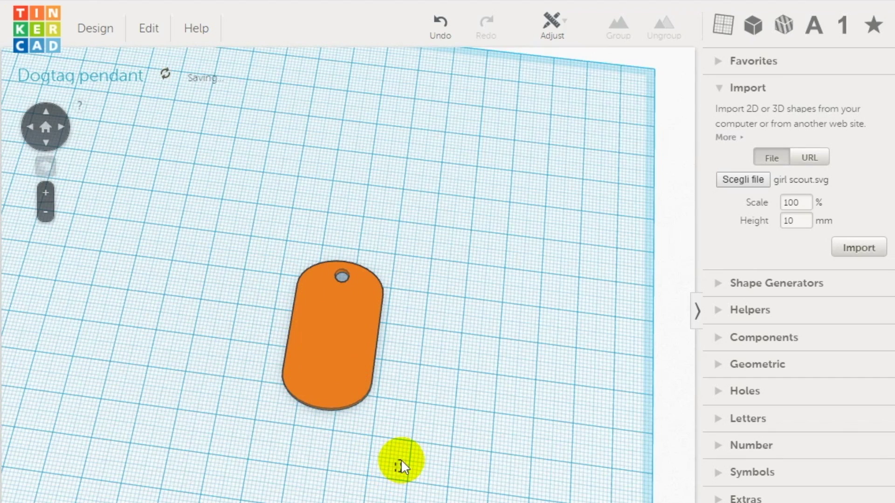
pyautogui.moveTo(401, 459); pyautogui.dragTo(378, 330, button='right')
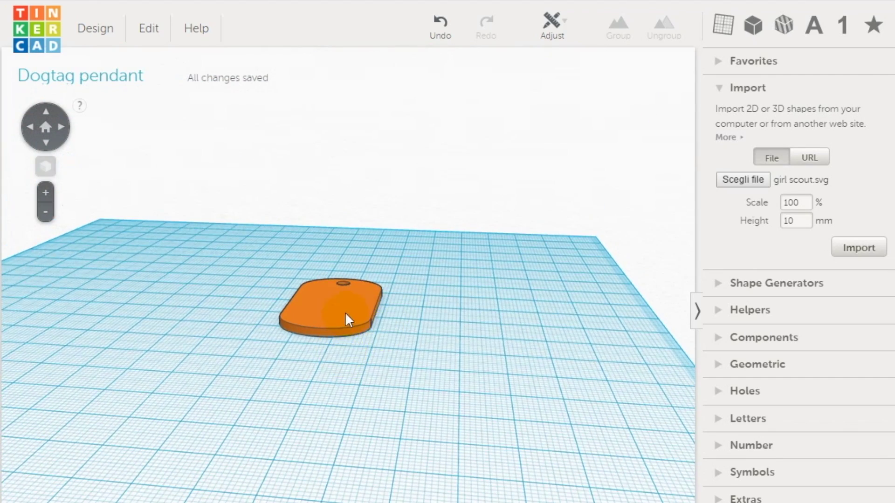
pyautogui.moveTo(345, 312); pyautogui.dragTo(270, 314)
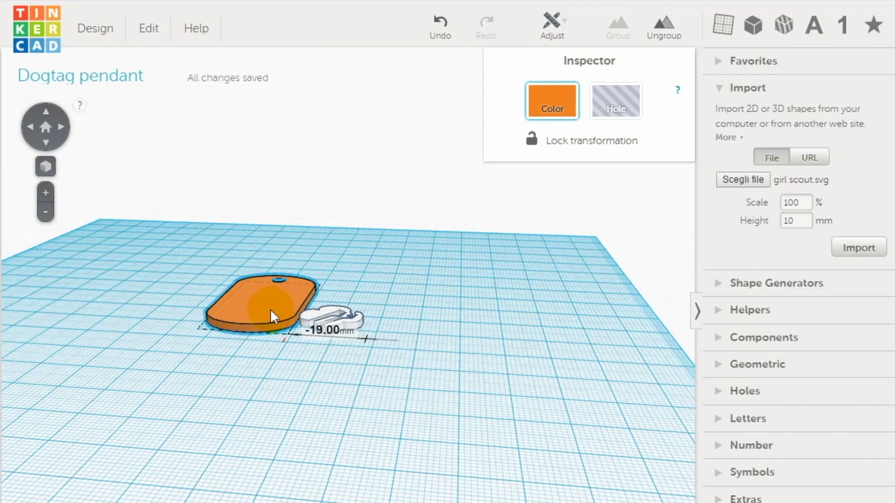
pyautogui.moveTo(386, 403); pyautogui.dragTo(386, 301, button='right')
pyautogui.moveTo(320, 434); pyautogui.dragTo(319, 407, button='right')
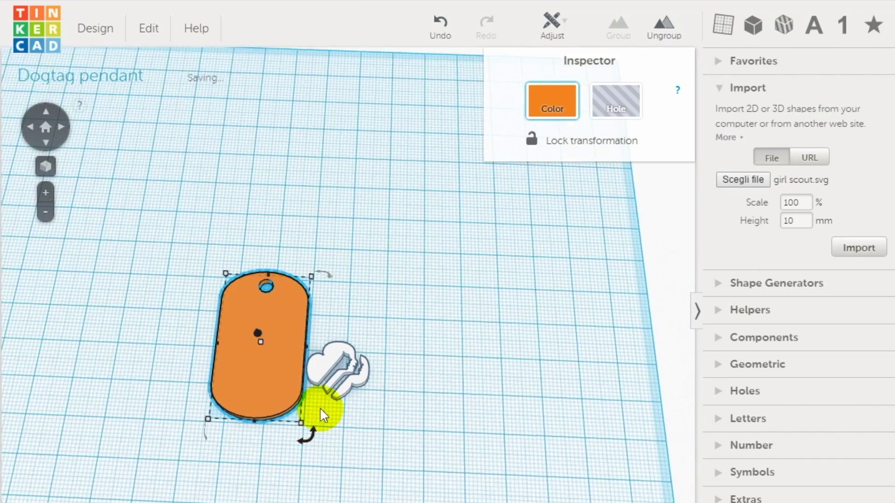
pyautogui.scroll(-3, 310, 397)
pyautogui.scroll(4, 323, 378)
pyautogui.scroll(5, 313, 379)
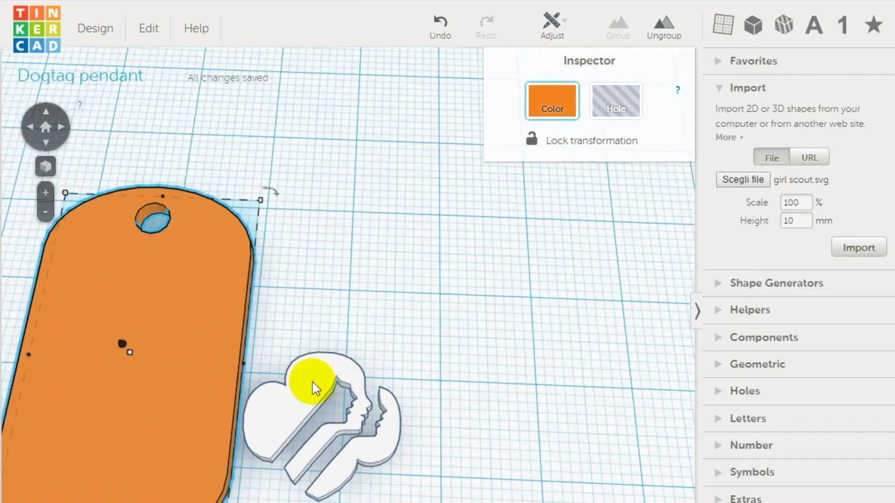
pyautogui.click(308, 399)
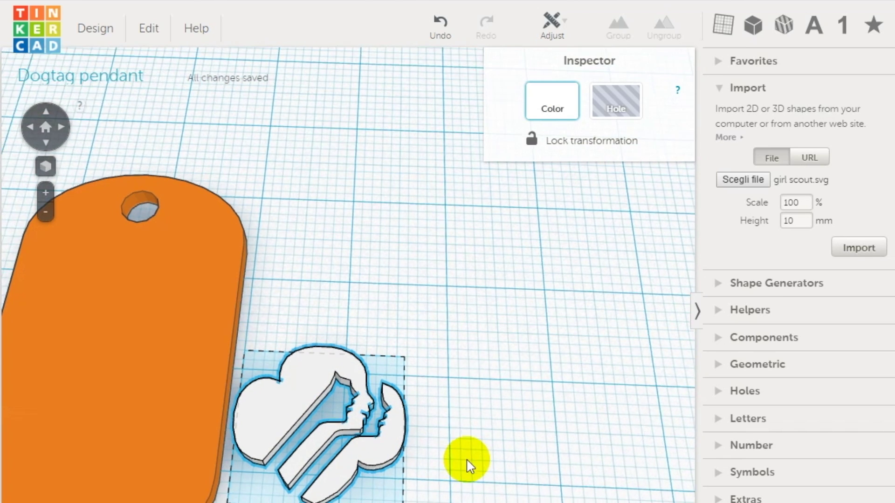
pyautogui.scroll(-2, 445, 490)
# Make the logo a 9 mm tall, 19 by 18 mm hole.
pyautogui.moveTo(322, 400); pyautogui.dragTo(307, 368)
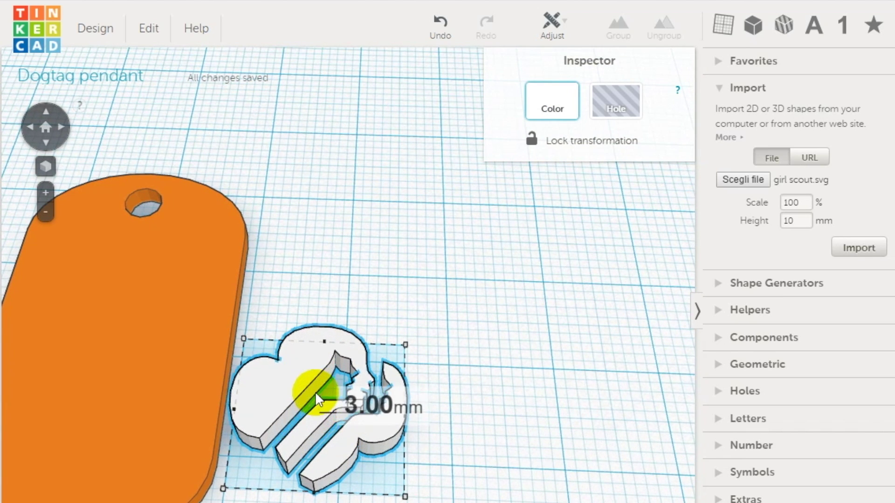
pyautogui.scroll(-3, 361, 411)
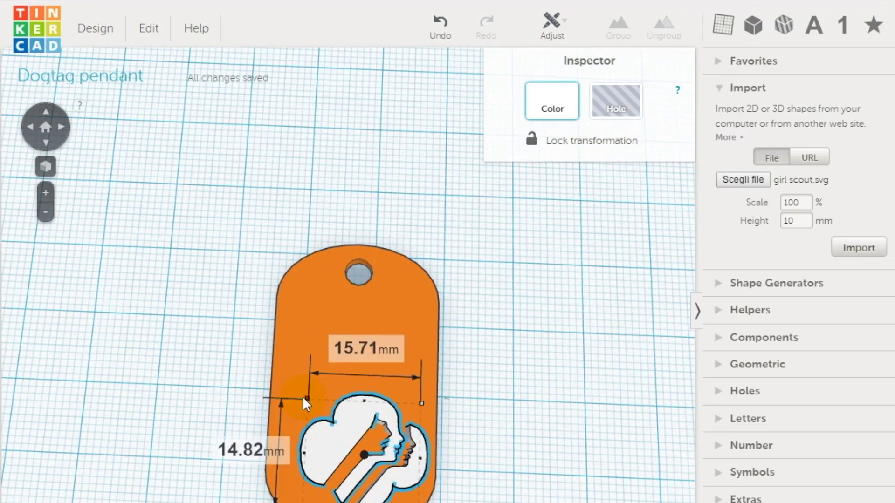
pyautogui.moveTo(312, 406); pyautogui.dragTo(290, 377)
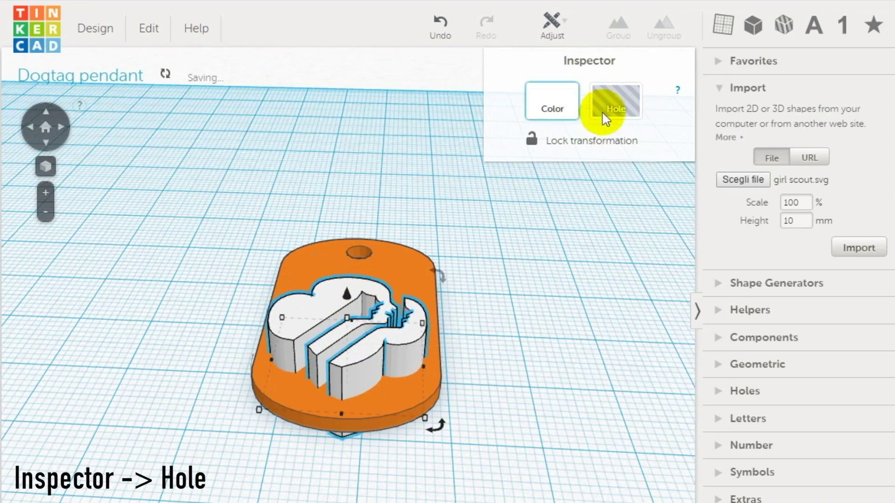
pyautogui.click(615, 100)
# Select the dog tag and logo hole together and group them.
pyautogui.click(504, 324)
pyautogui.moveTo(511, 343); pyautogui.dragTo(528, 494, button='right')
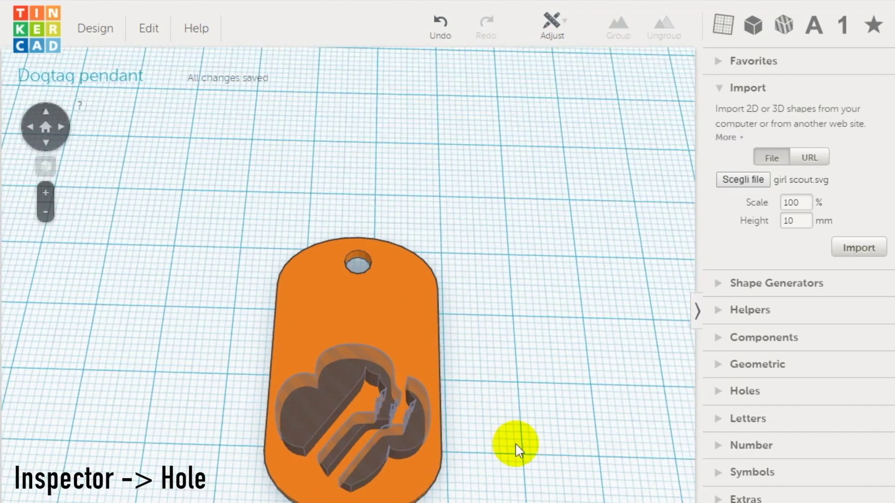
pyautogui.moveTo(355, 366); pyautogui.dragTo(353, 364)
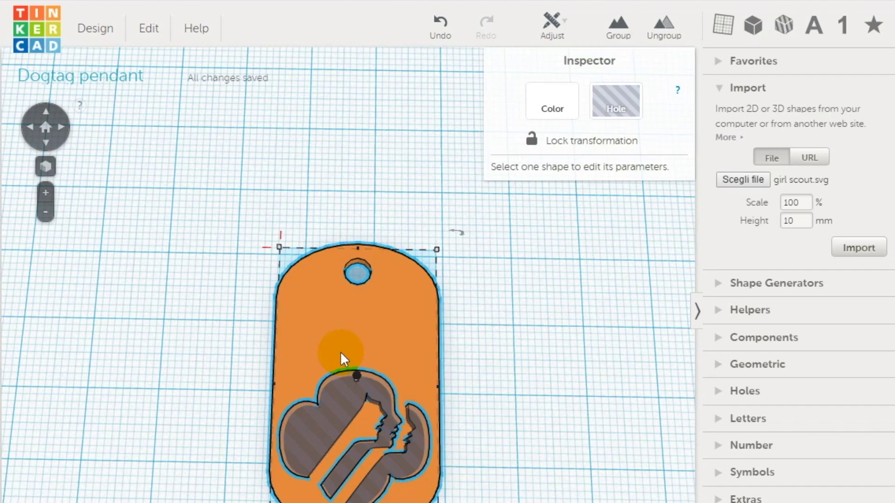
pyautogui.click(617, 28)
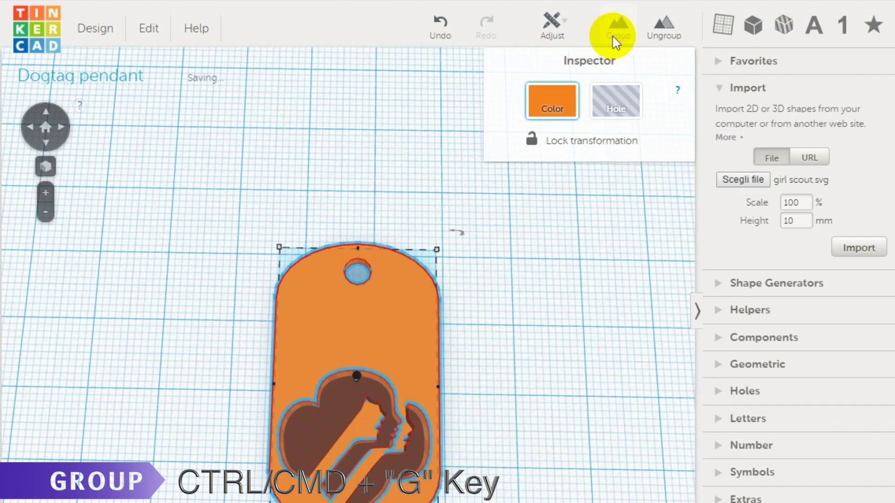
pyautogui.click(574, 398)
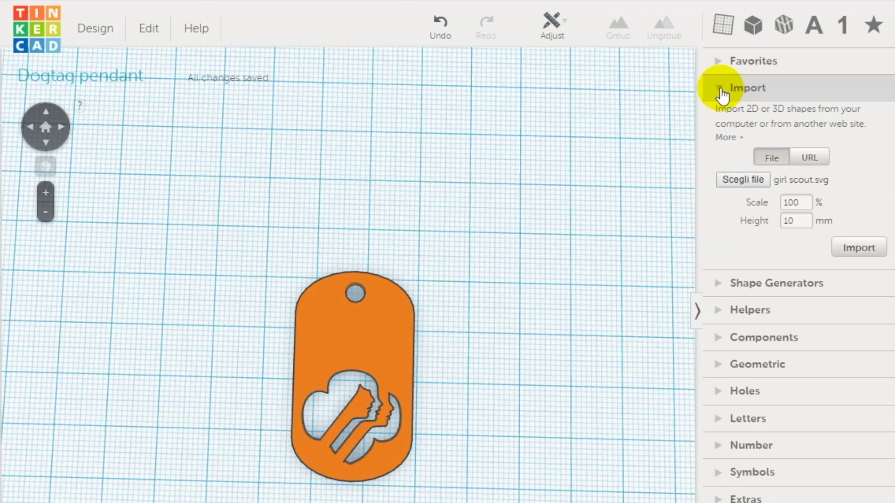
# Add a half-size Heart from Symbols as a taller hole below the chain hole.
pyautogui.click(722, 90)
pyautogui.click(719, 305)
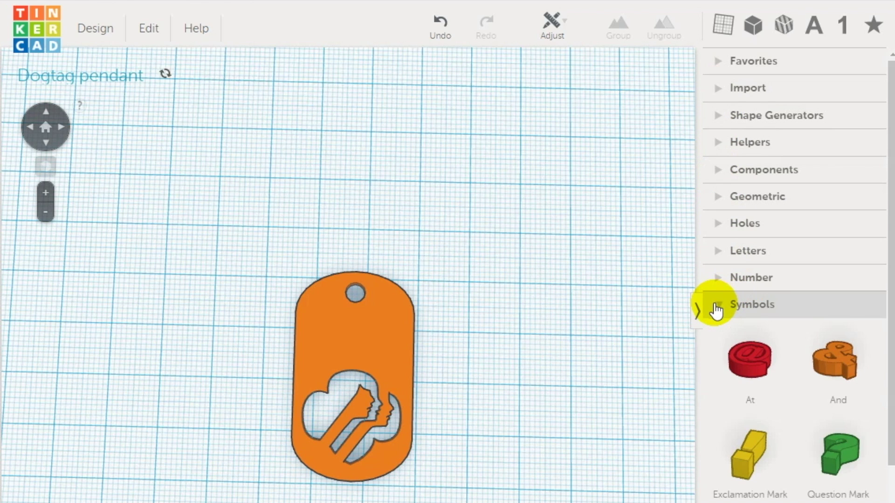
pyautogui.scroll(-3, 754, 411)
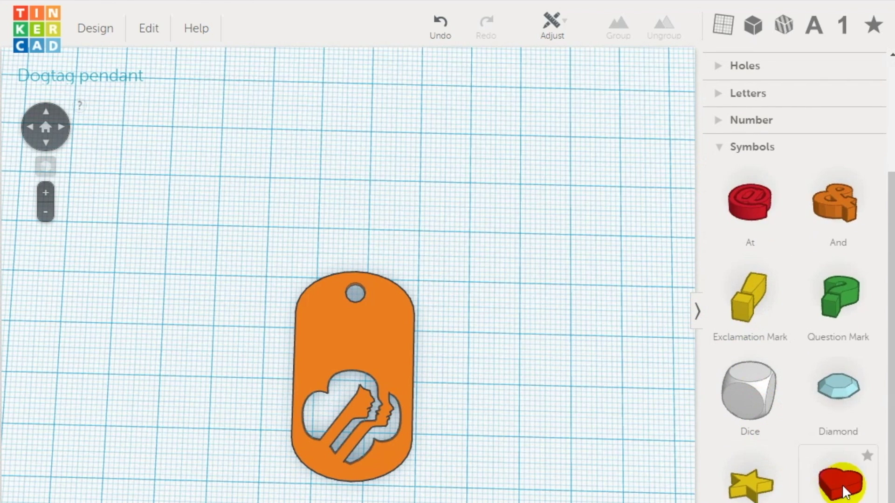
pyautogui.moveTo(842, 484)
pyautogui.mouseDown()
pyautogui.moveTo(549, 402)
pyautogui.moveTo(499, 378)
pyautogui.mouseUp()
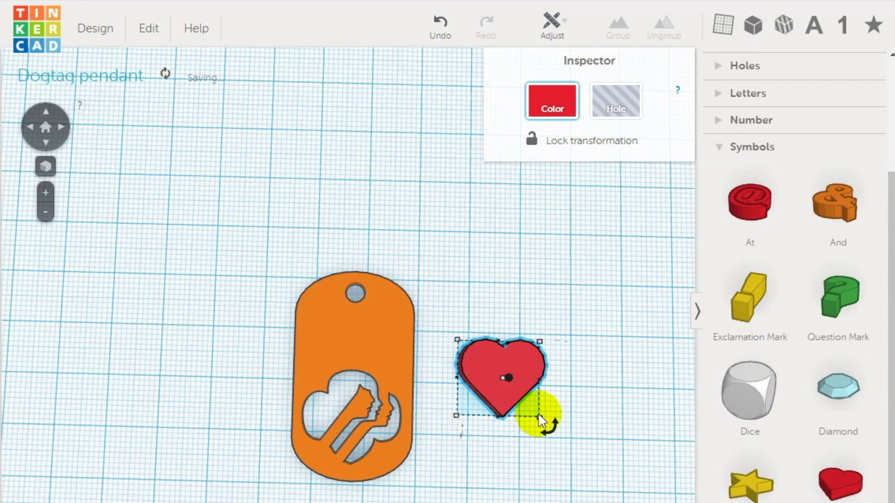
pyautogui.keyDown('shift'); pyautogui.moveTo(538, 417); pyautogui.dragTo(480, 369); pyautogui.keyUp('shift')
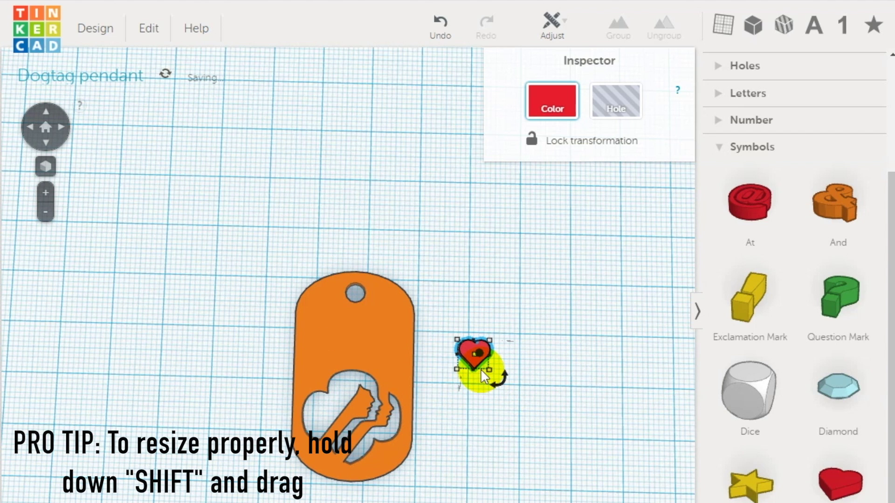
pyautogui.click(611, 103)
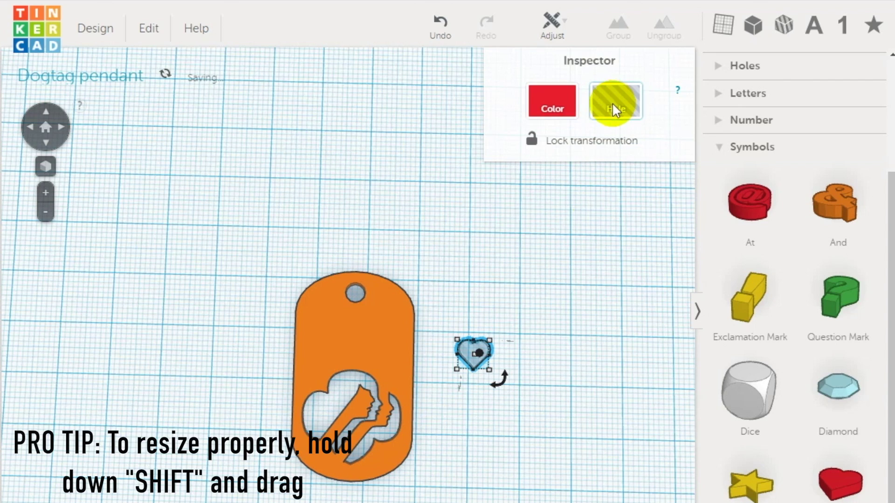
pyautogui.click(506, 410)
pyautogui.click(476, 328)
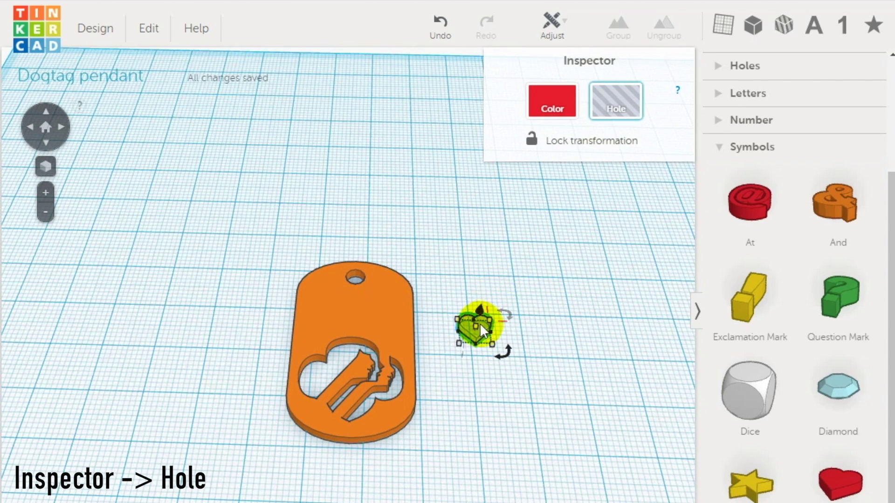
pyautogui.moveTo(474, 326)
pyautogui.mouseDown()
pyautogui.moveTo(480, 309)
pyautogui.moveTo(347, 312)
pyautogui.mouseUp()
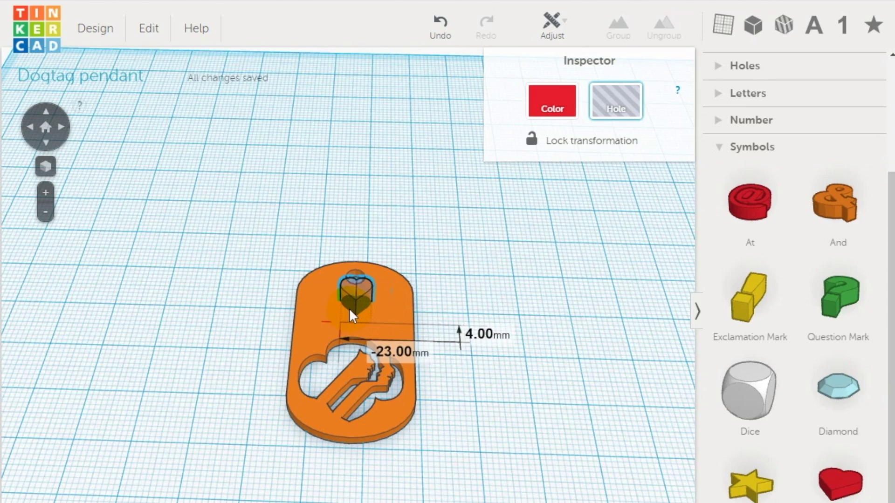
pyautogui.click(497, 411)
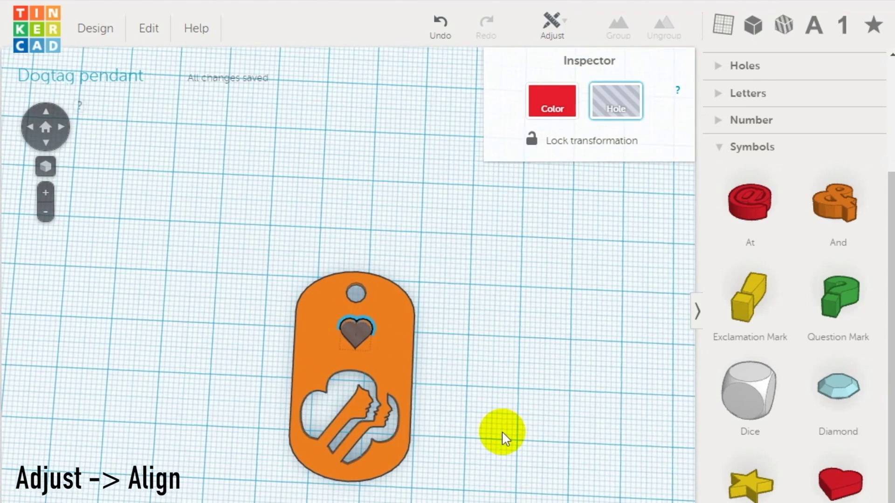
# Select all shapes and group the heart hole with the pendant.
pyautogui.hotkey('ctrl', 'a')
pyautogui.click(553, 24)
pyautogui.press('Escape')
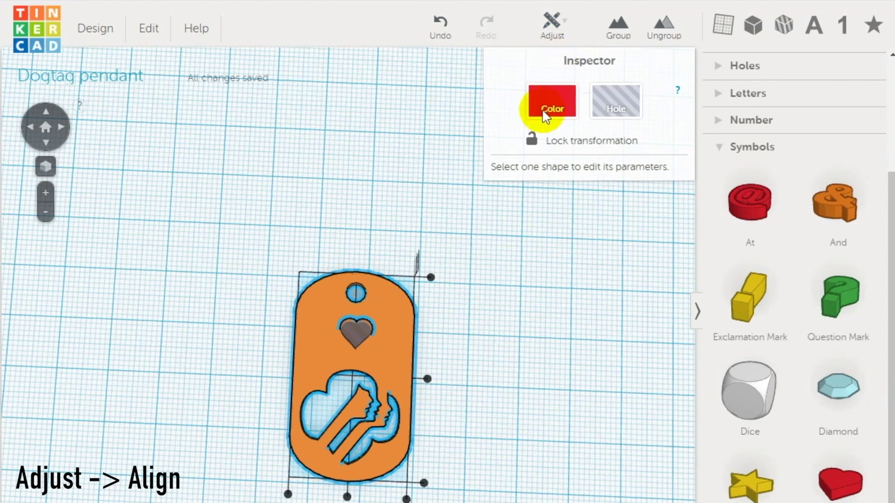
pyautogui.hotkey('ctrl', 'g')
pyautogui.click(503, 448)
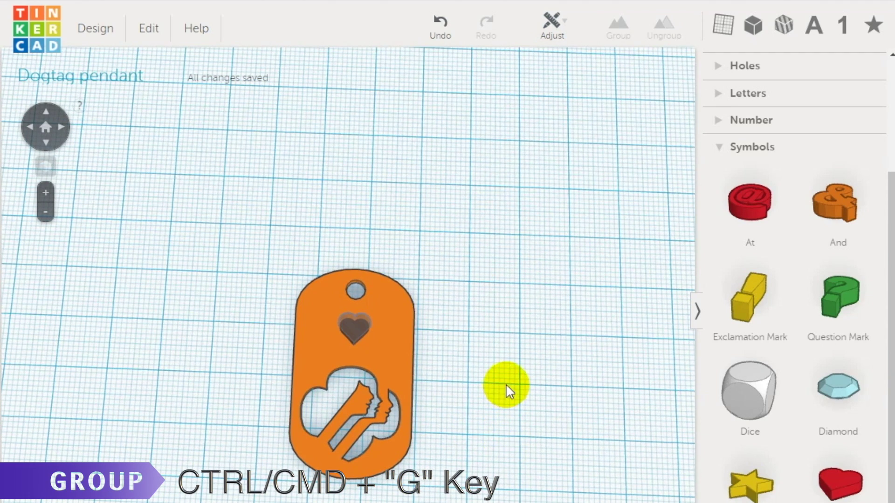
pyautogui.moveTo(348, 320); pyautogui.dragTo(507, 383)
pyautogui.click(616, 28)
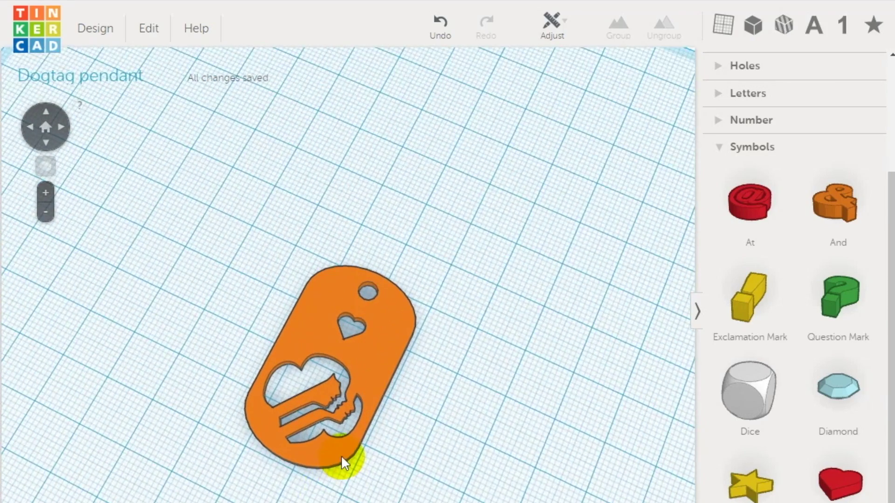
pyautogui.scroll(4, 342, 455)
# Download the pendant for 3D printing as an STL file.
pyautogui.moveTo(343, 456); pyautogui.dragTo(474, 402, button='right')
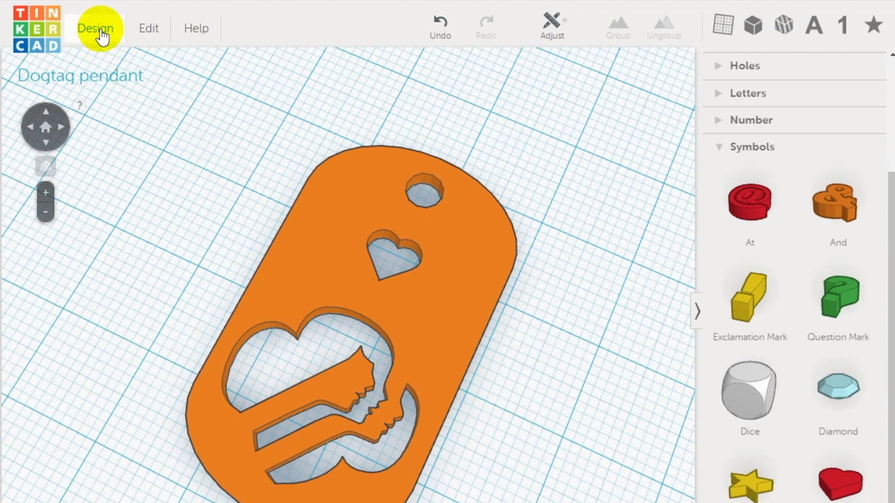
pyautogui.click(98, 30)
pyautogui.click(119, 153)
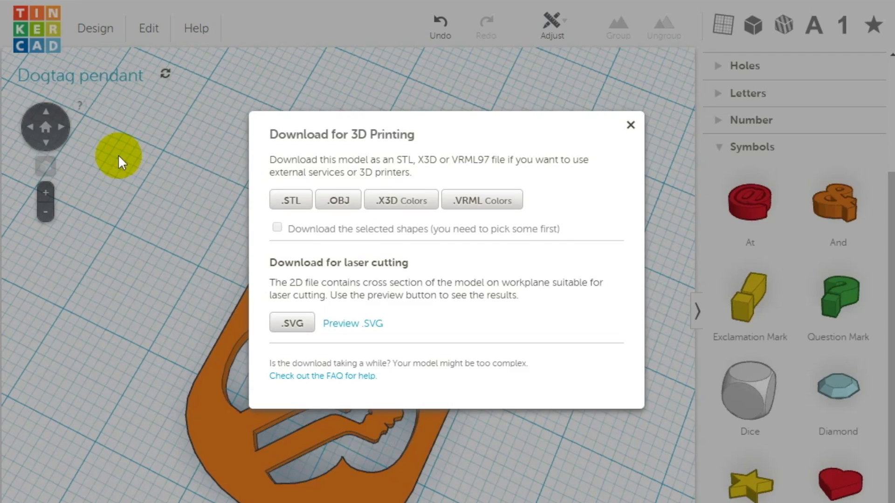
pyautogui.click(290, 200)
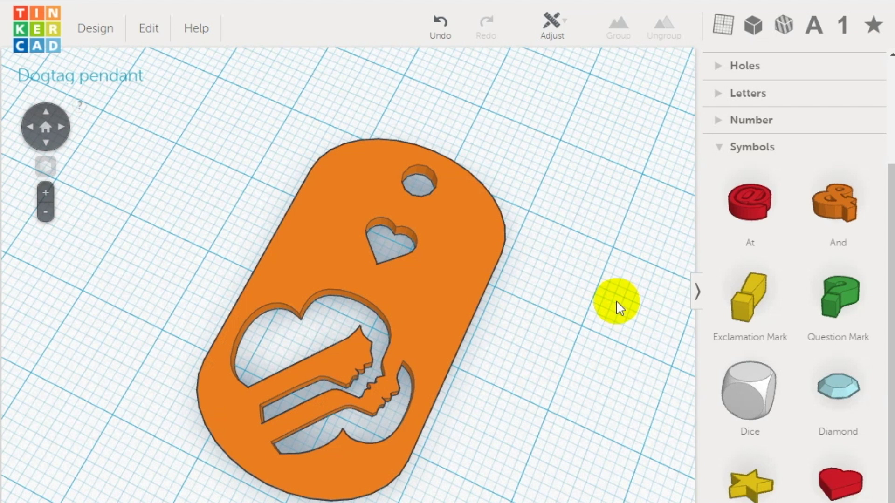
# Recolour the grouped dog tag pendant from orange to green, then deselect it.
pyautogui.click(458, 287)
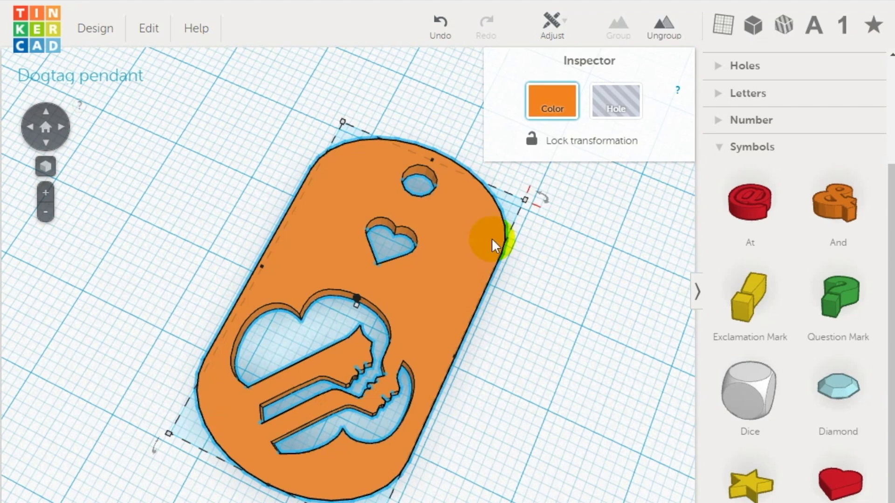
pyautogui.click(547, 111)
pyautogui.click(481, 225)
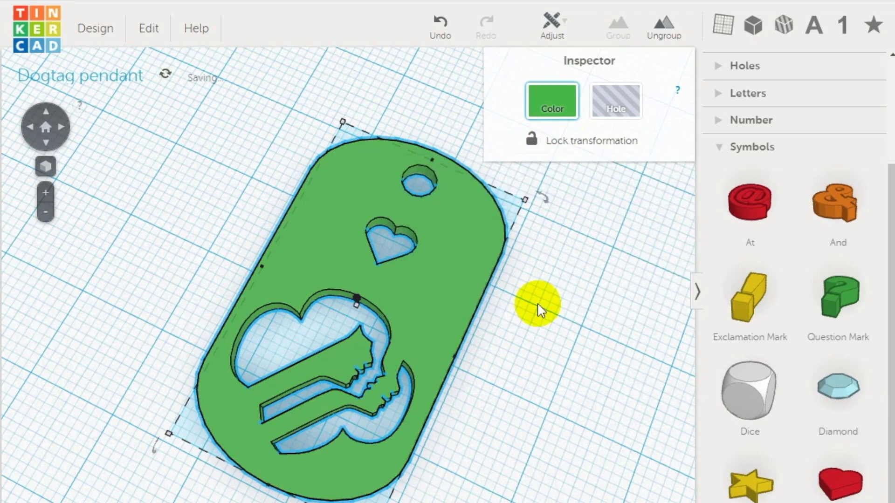
pyautogui.click(537, 311)
pyautogui.scroll(3, 536, 311)
pyautogui.scroll(-4, 537, 311)
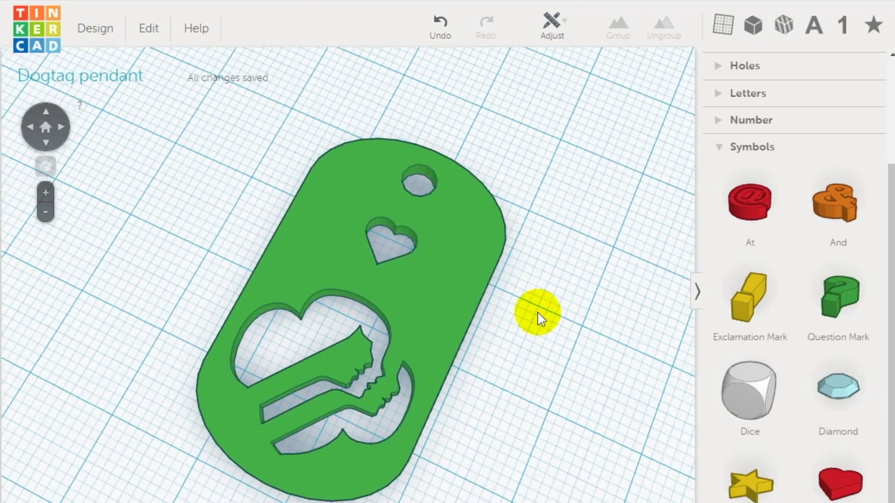
pyautogui.scroll(-2, 538, 316)
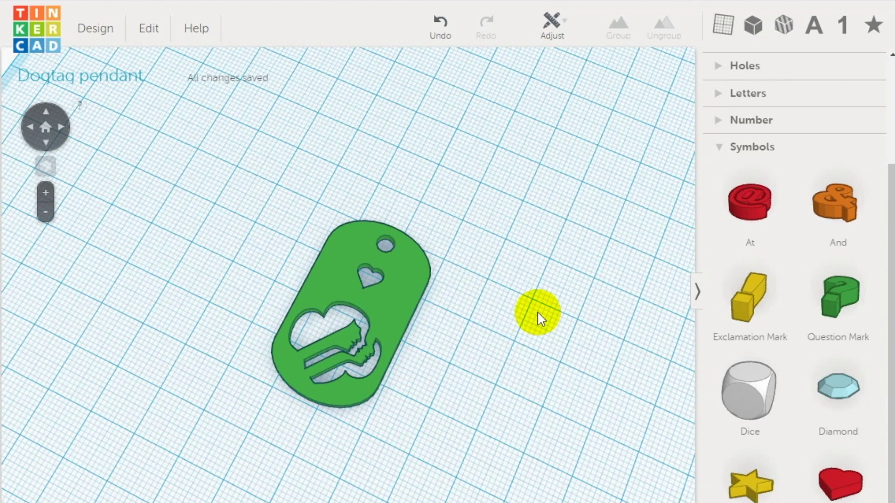